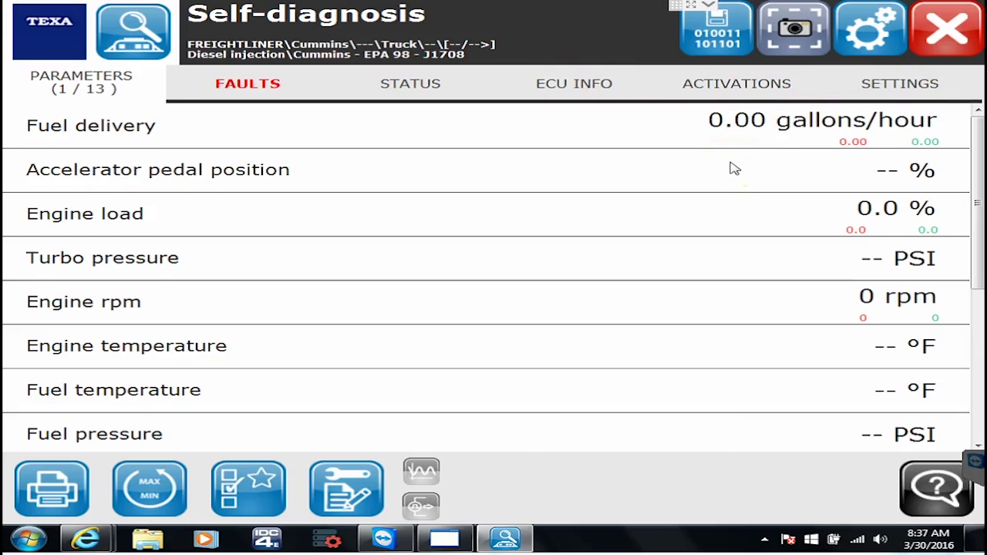
List the ECU's stored fault codes and select the 'Fuel supply pressure sensor circuit' fault.
mouse_move(652, 165)
left_mouse_down()
mouse_move(509, 193)
mouse_move(515, 202)
left_mouse_up()
left_click(978, 137)
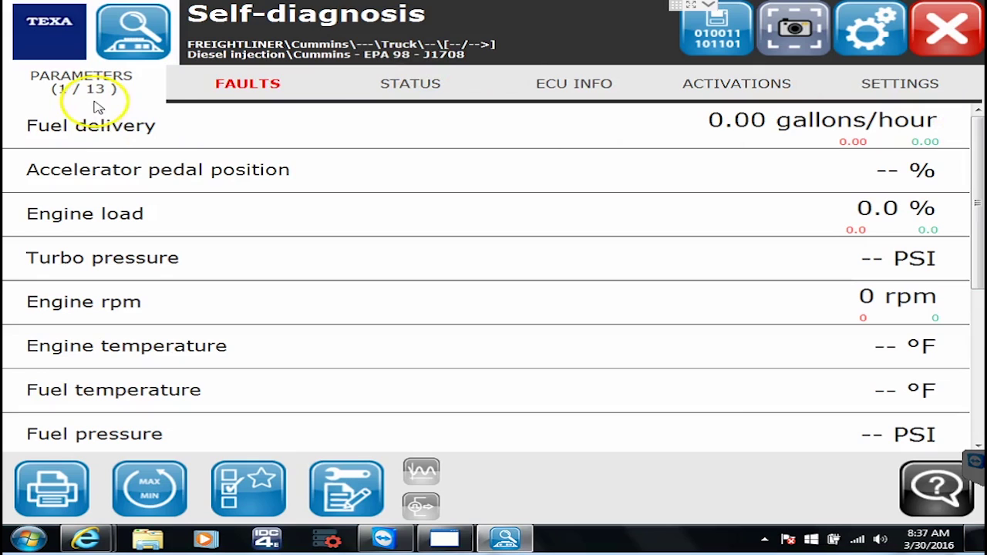
left_click_drag(977, 157, 982, 212)
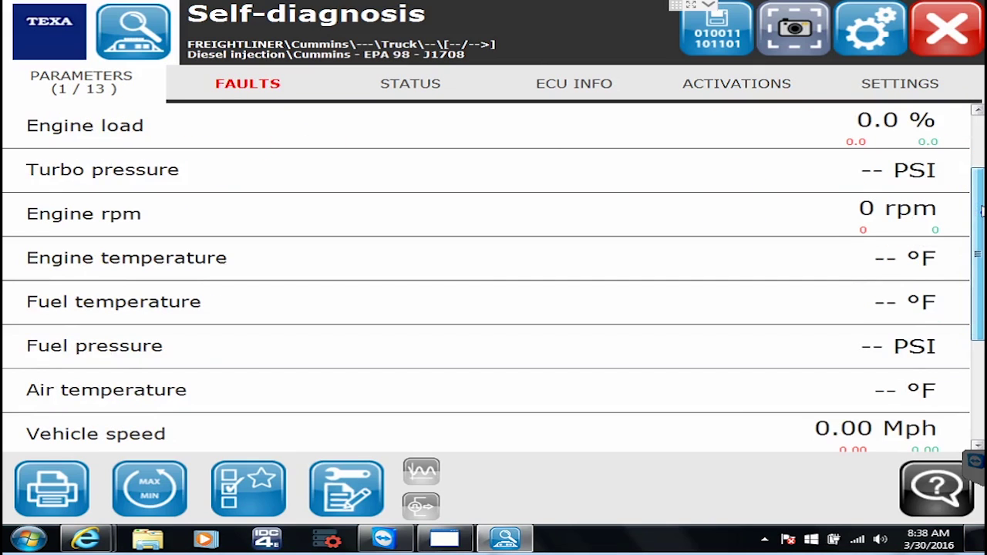
left_click_drag(982, 212, 973, 151)
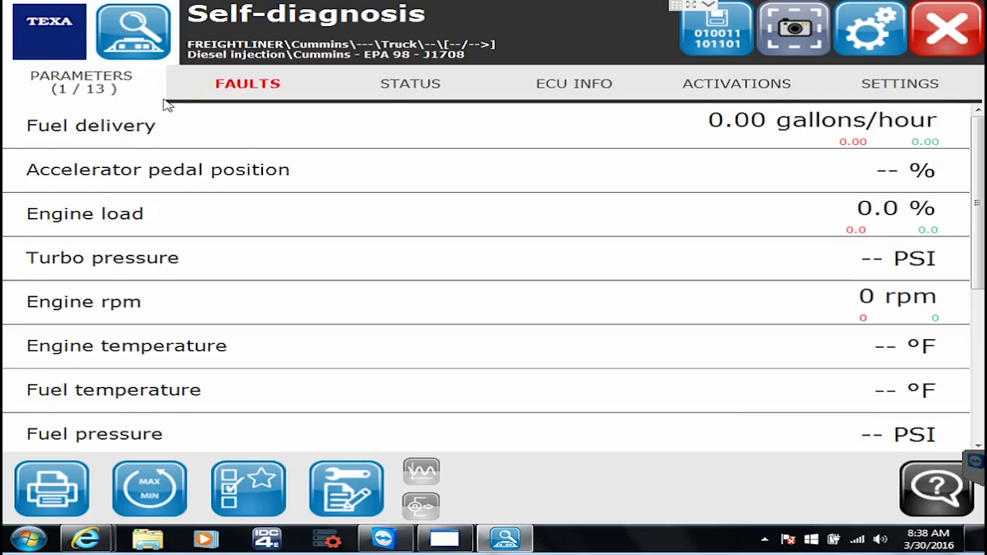
left_click(236, 85)
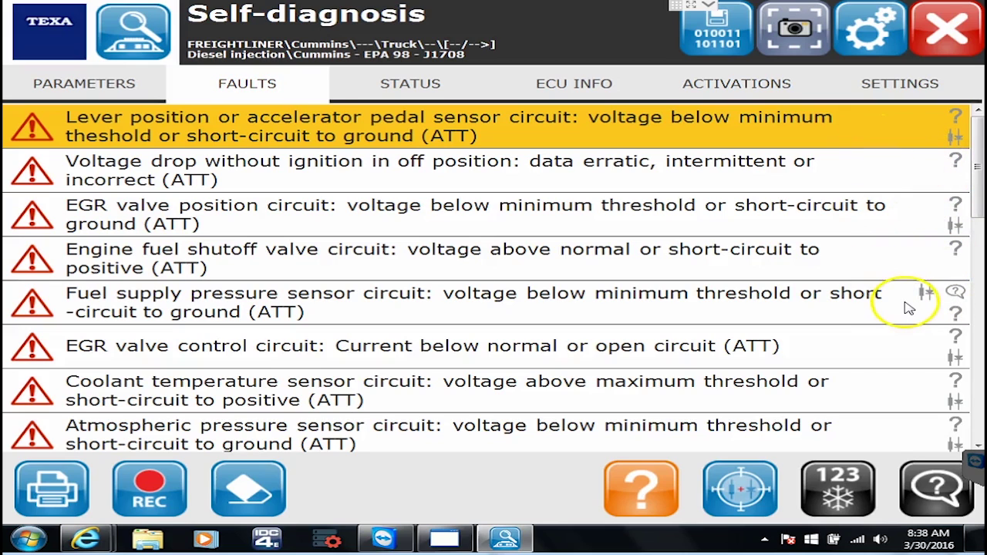
left_click(816, 314)
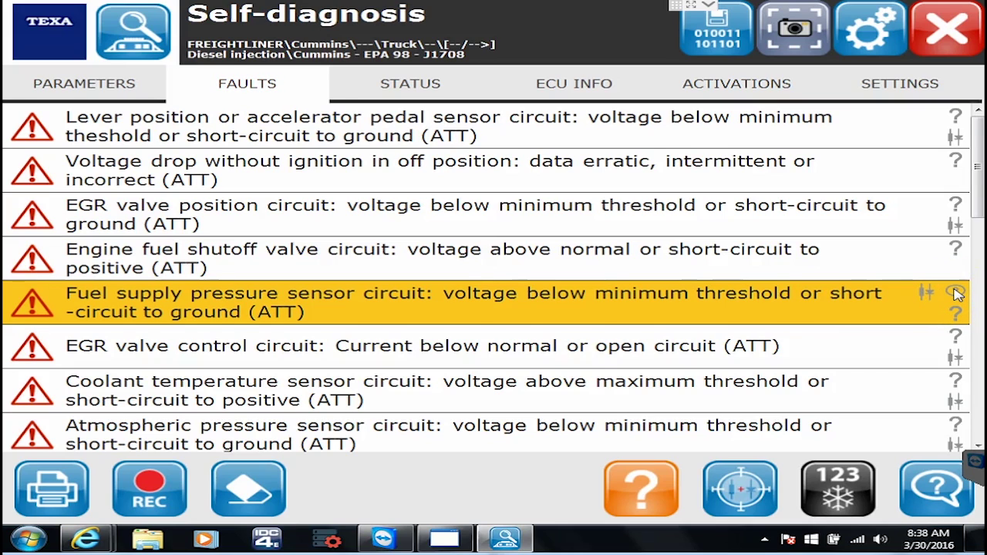
left_click(939, 475)
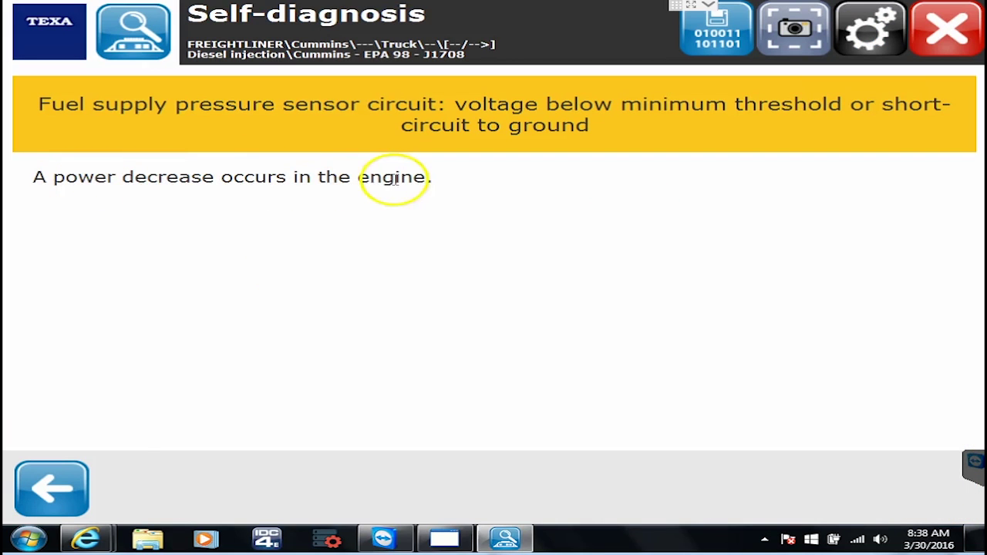
left_click(66, 502)
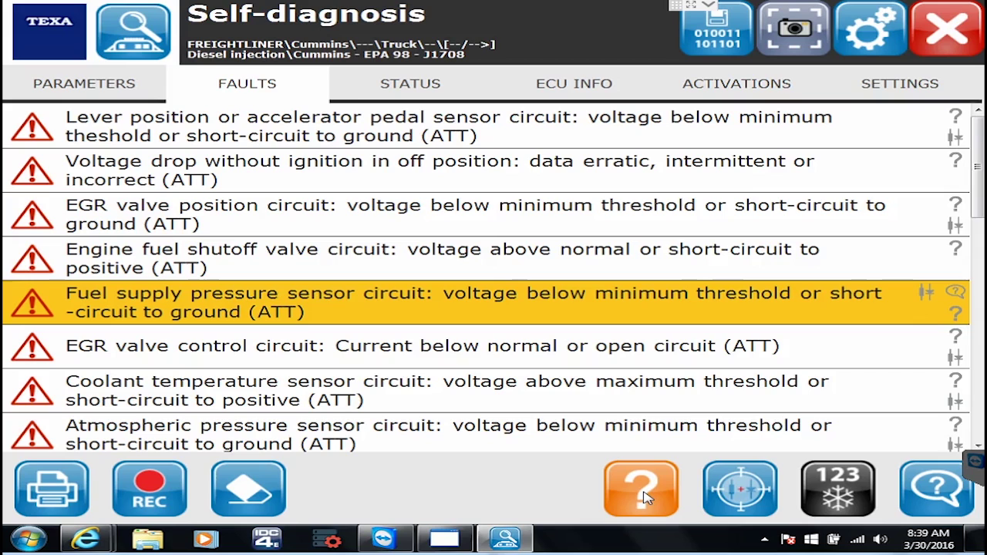
left_click(644, 496)
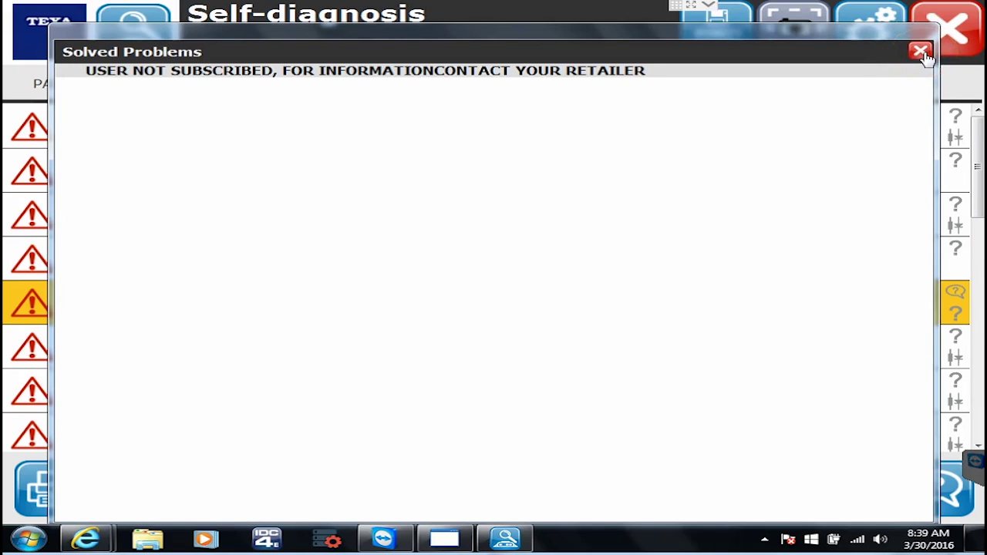
left_click(923, 52)
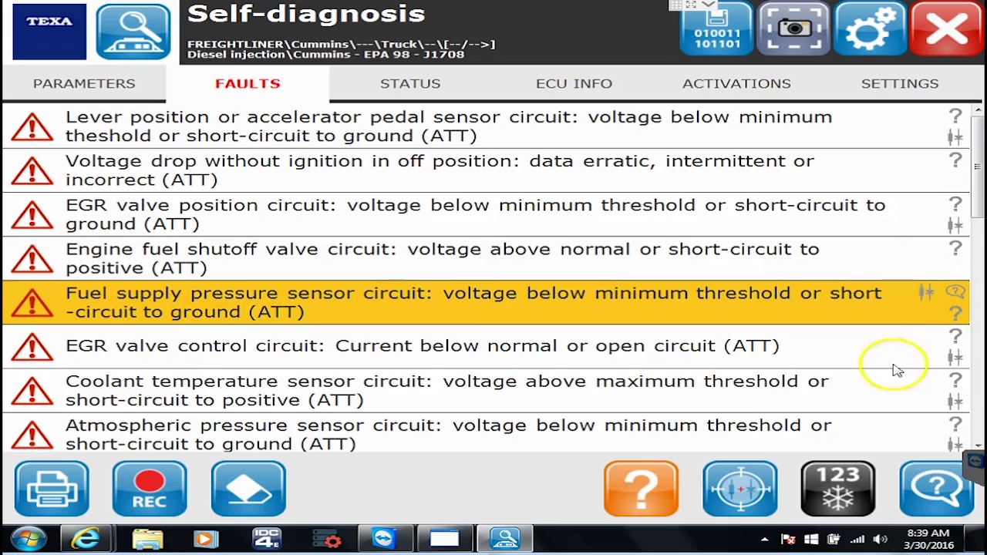
left_click(743, 495)
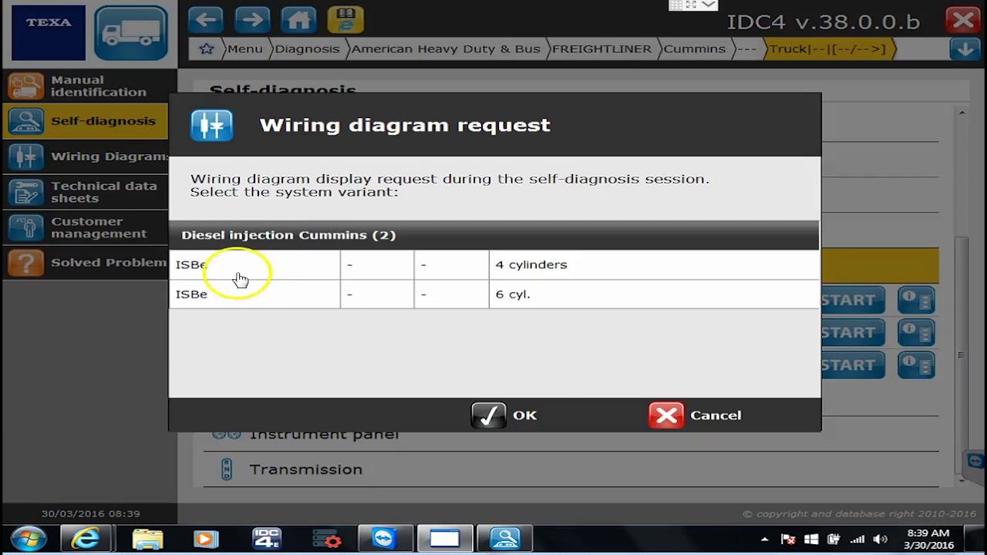
left_click(239, 276)
left_click(230, 301)
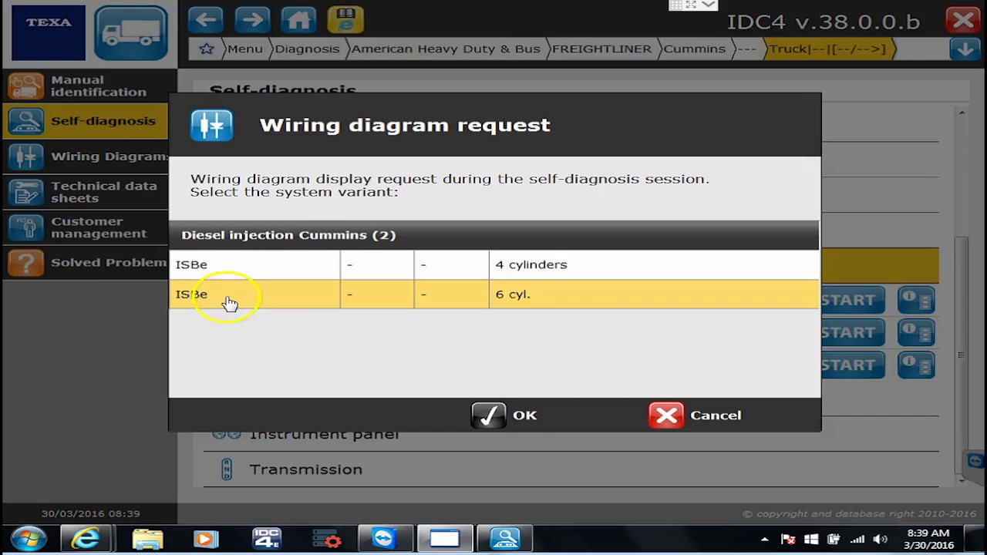
left_click(527, 415)
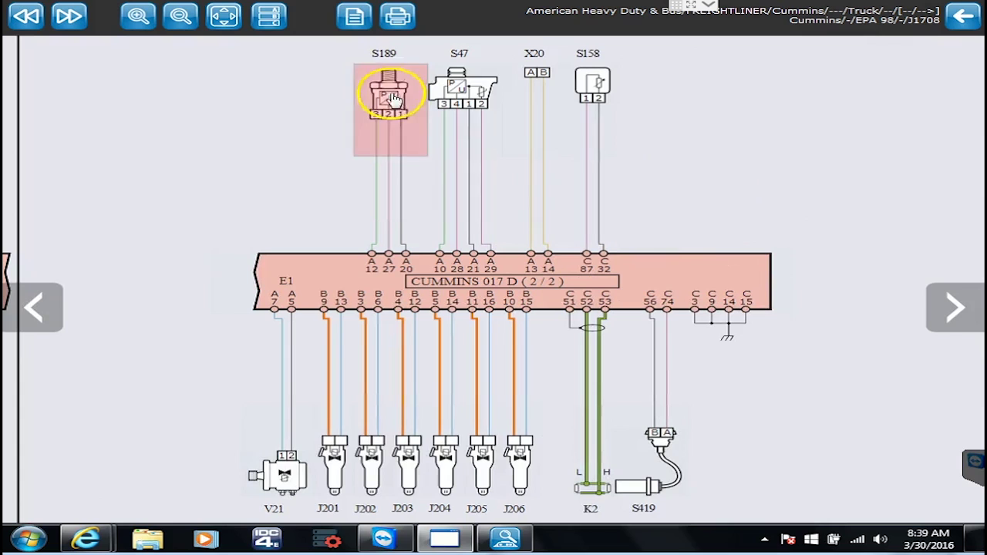
mouse_move(390, 95)
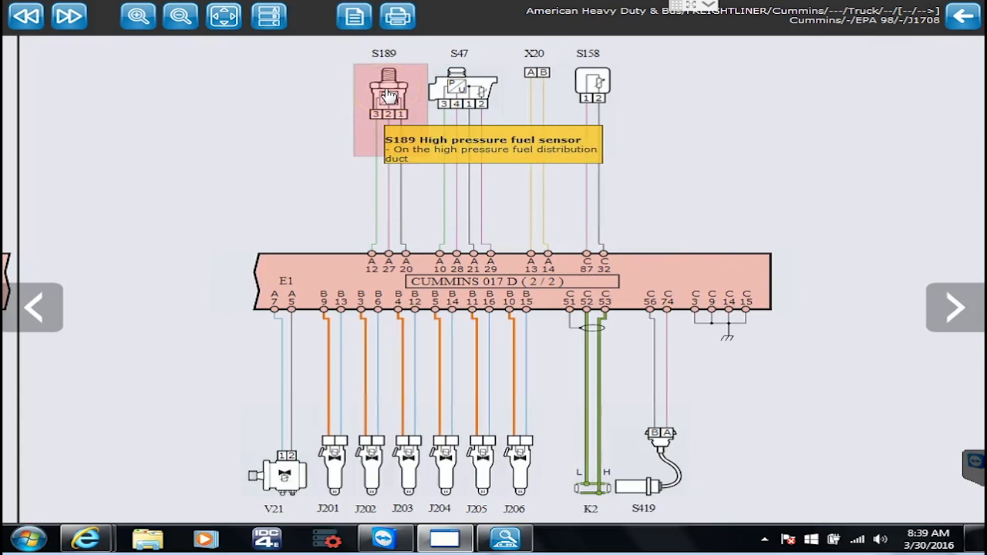
left_click(341, 89)
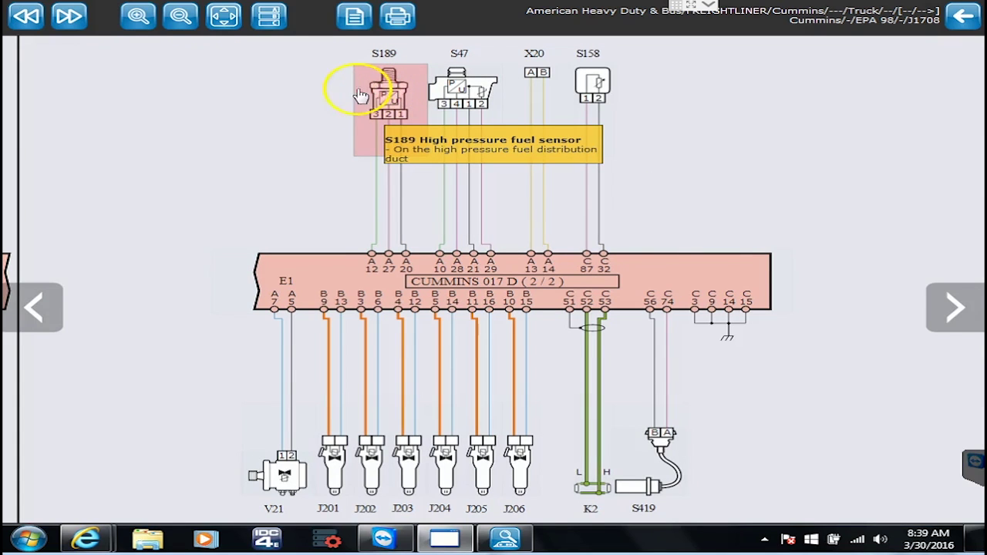
left_click(392, 162)
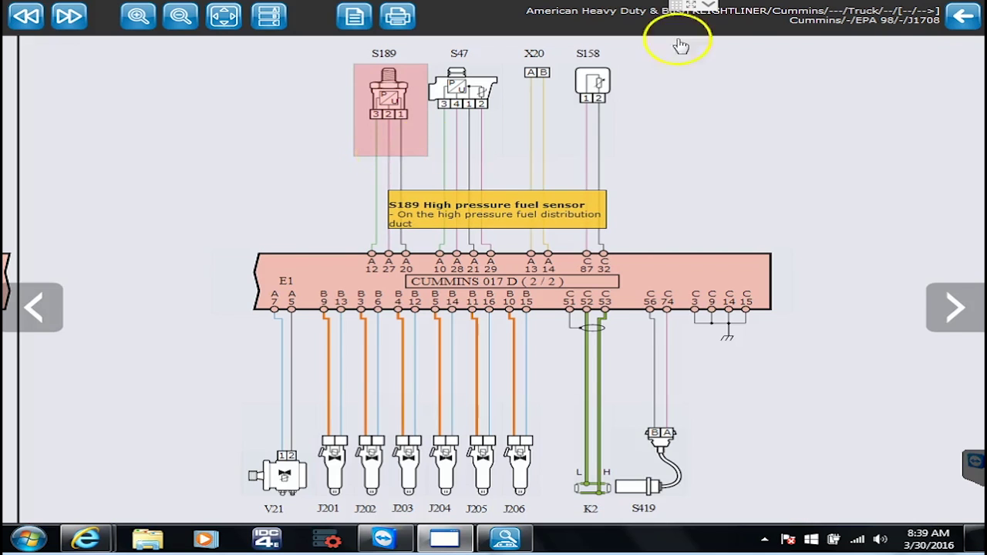
left_click(963, 23)
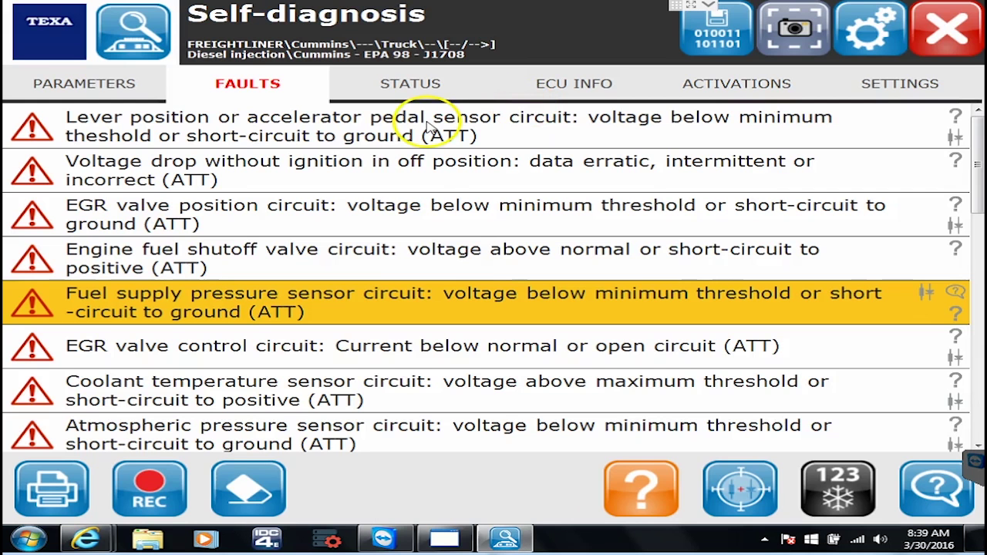
left_click(388, 302)
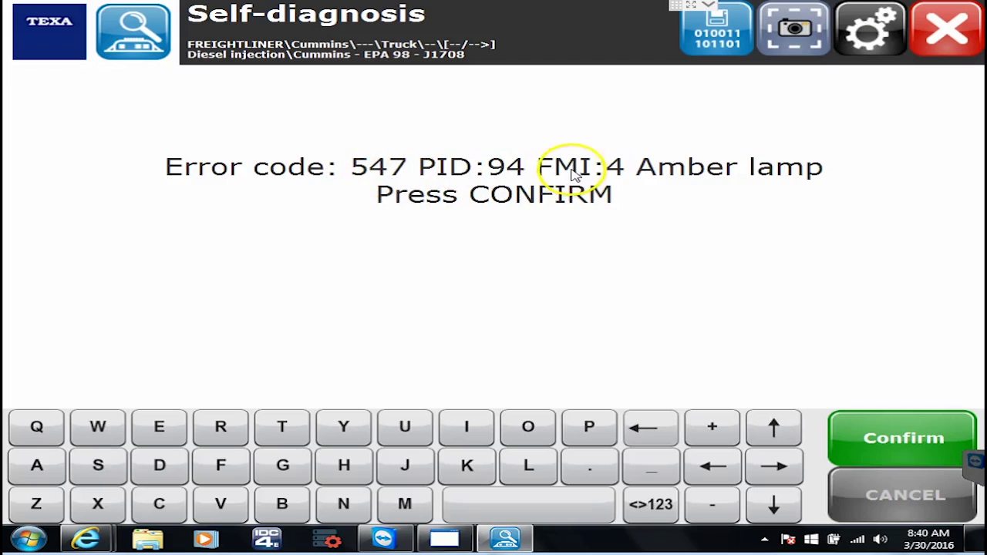
left_click(862, 435)
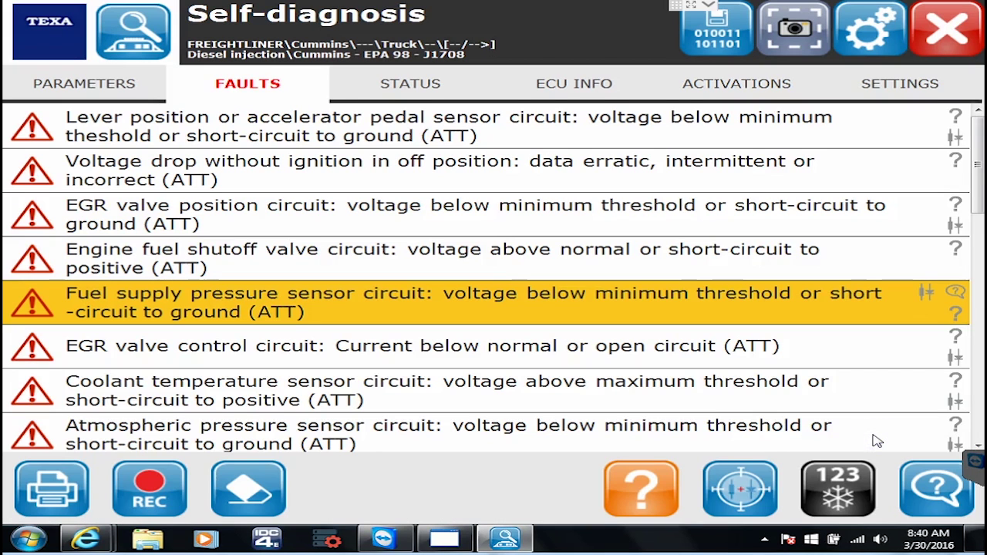
Show STATUS, then ECU INFO, and scroll through the builder, engine and software details.
left_click(414, 87)
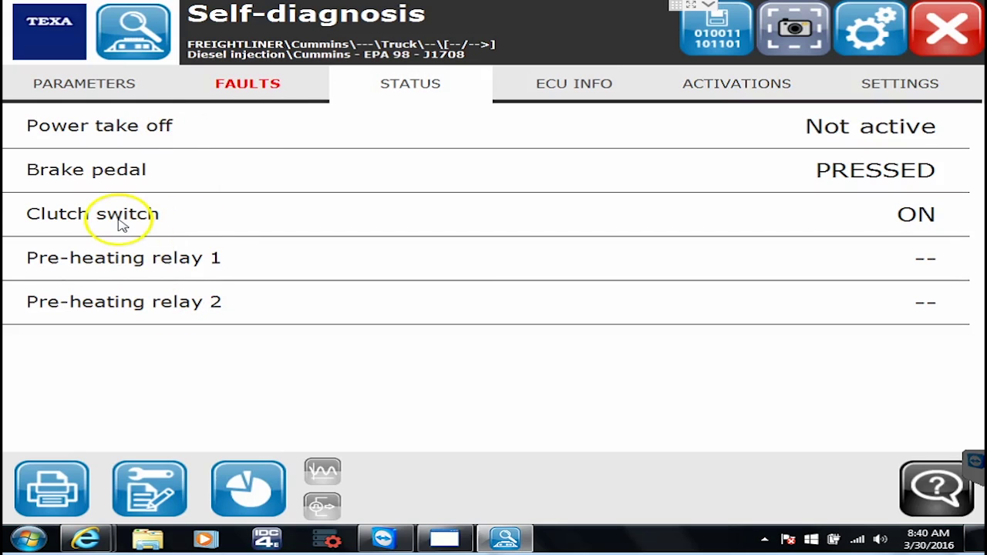
left_click(552, 86)
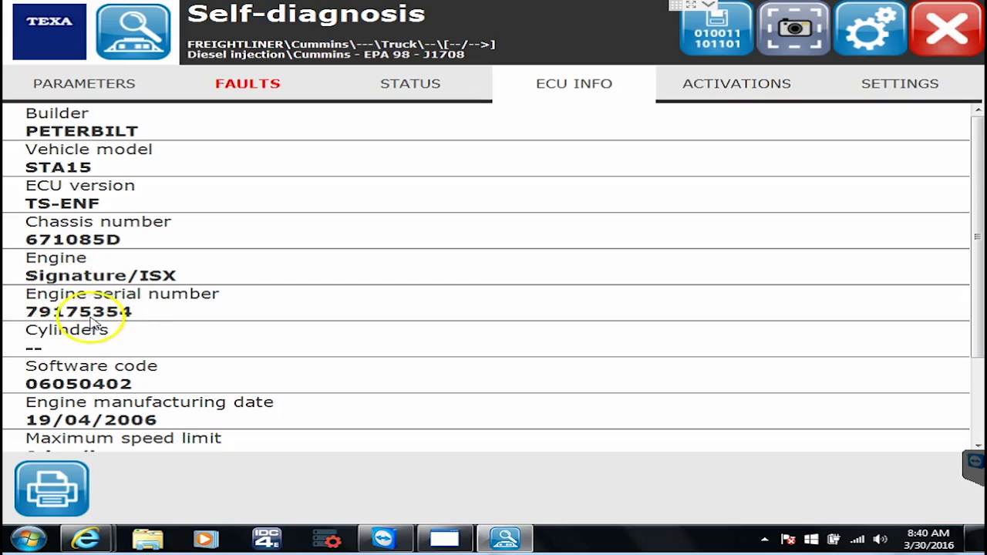
left_click(304, 309)
scroll(309, 312, "down", 3)
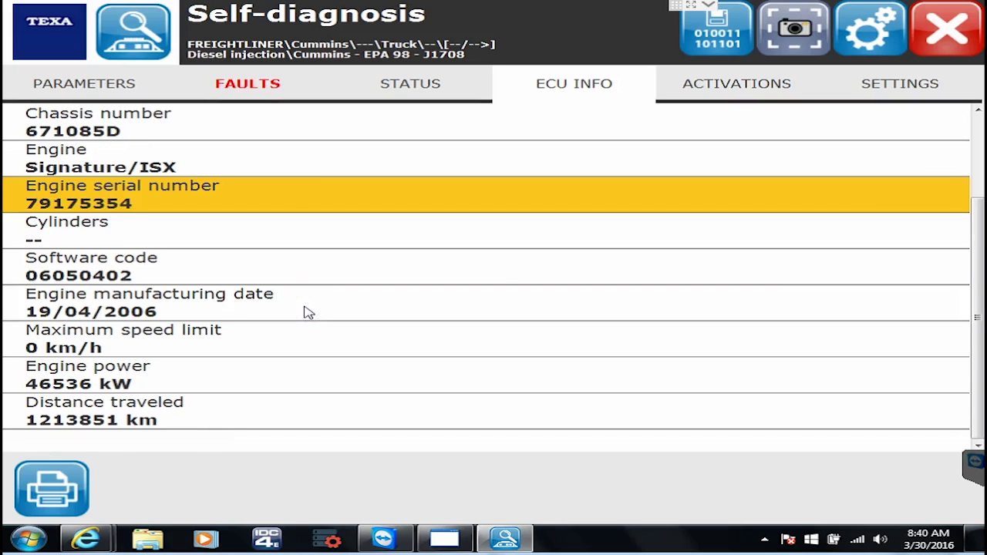
scroll(153, 322, "up", 3)
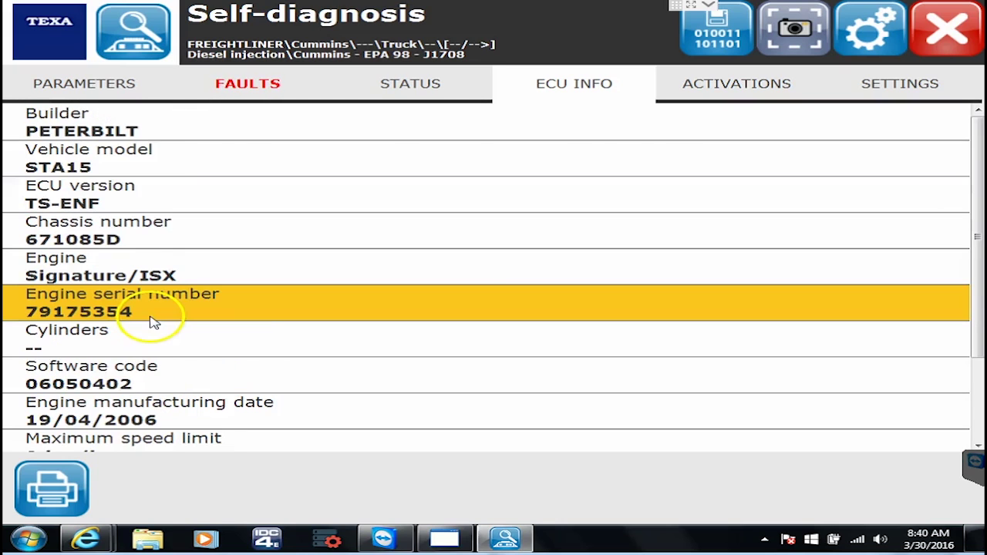
Read the Cylinder cut-off activation's warning conditions, then return to the ACTIVATIONS list.
left_click(726, 83)
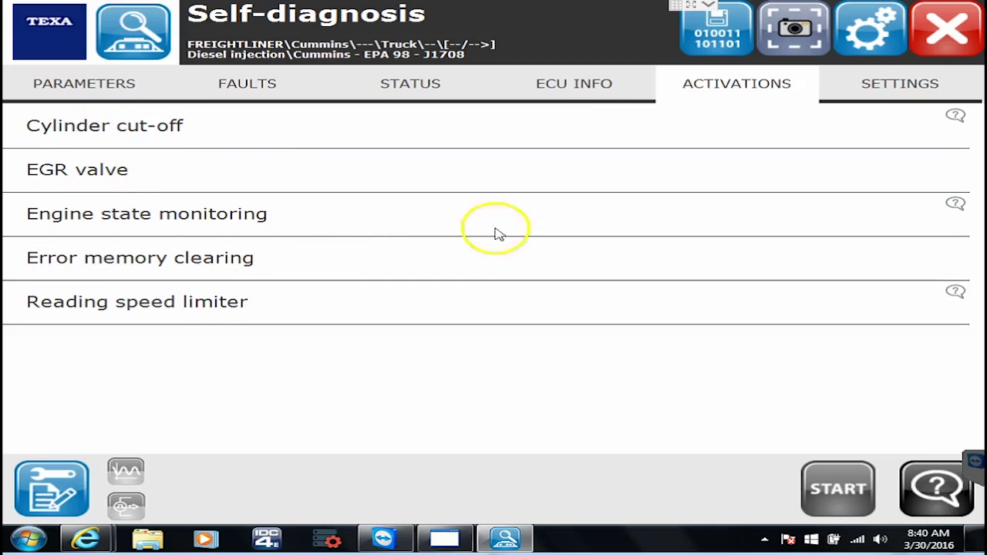
left_click(955, 120)
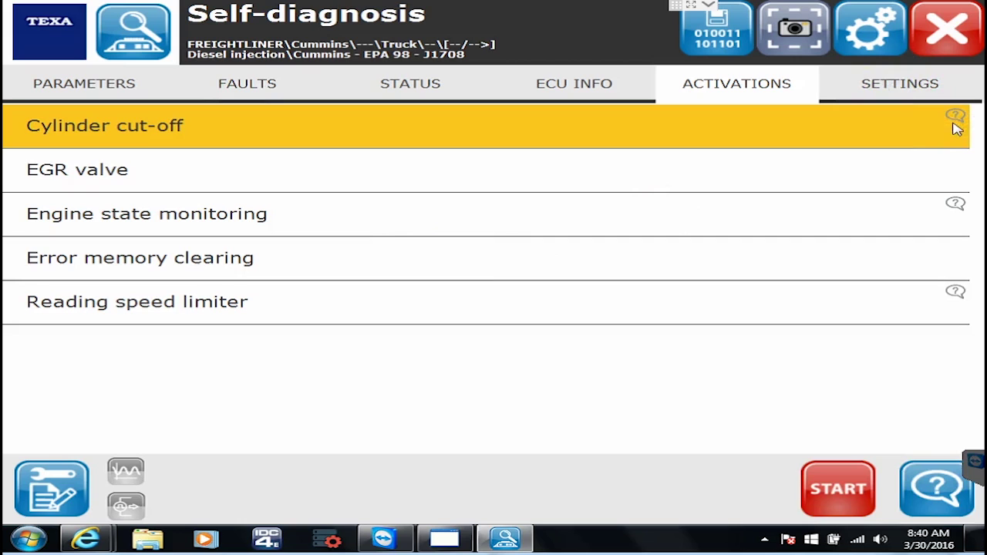
left_click(949, 497)
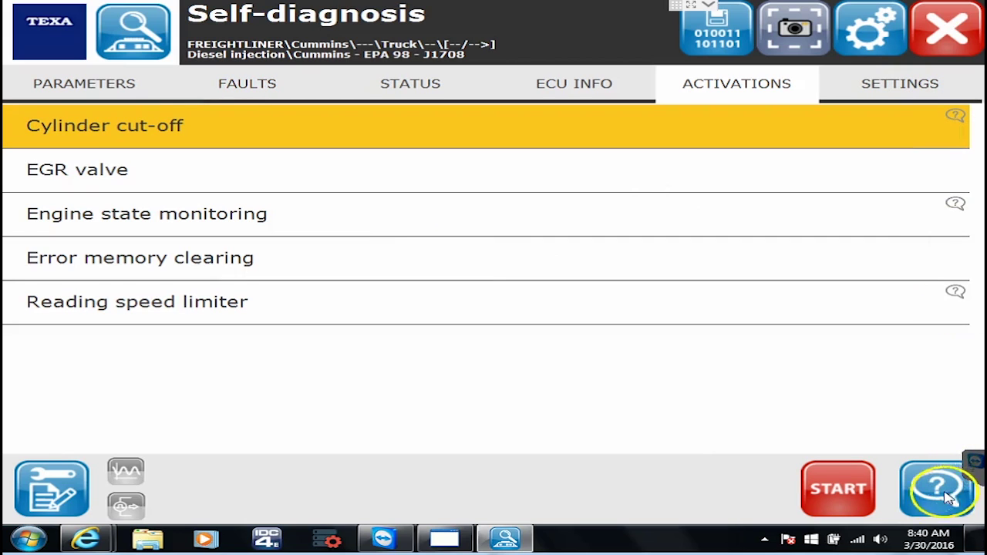
left_click(937, 501)
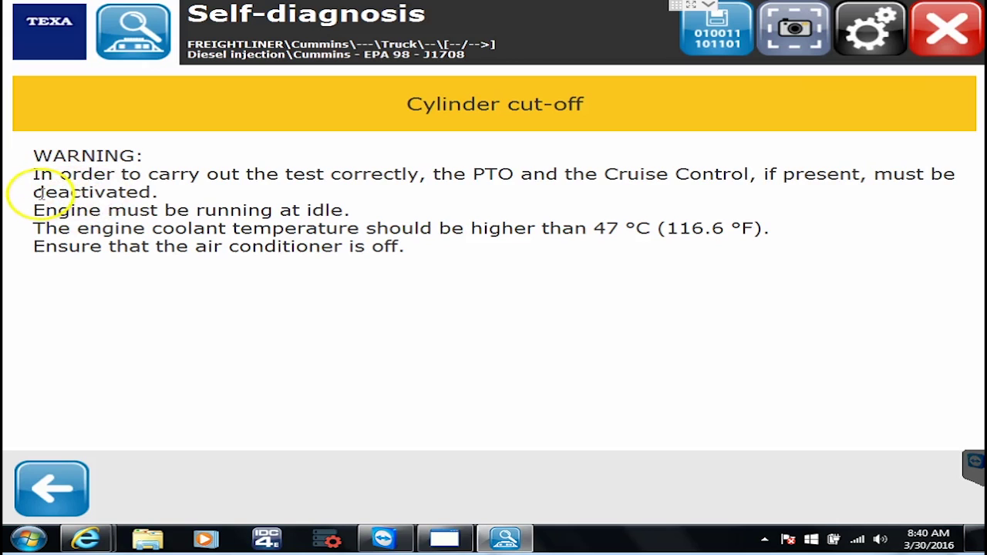
left_click(71, 483)
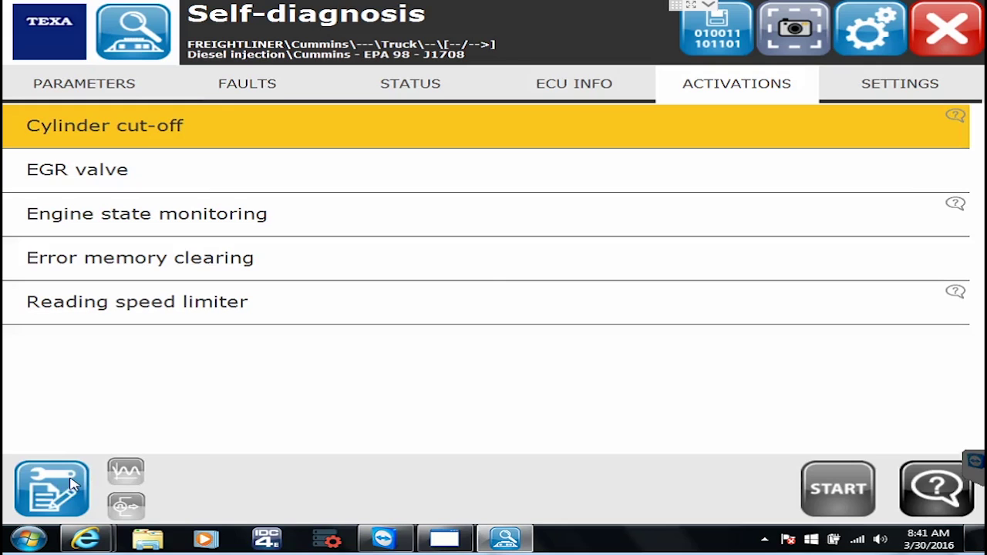
In SETTINGS, select Maximum Vehicle Speed (Customer), triggering the 'Special code via WEB not enabled' notice.
left_click(910, 88)
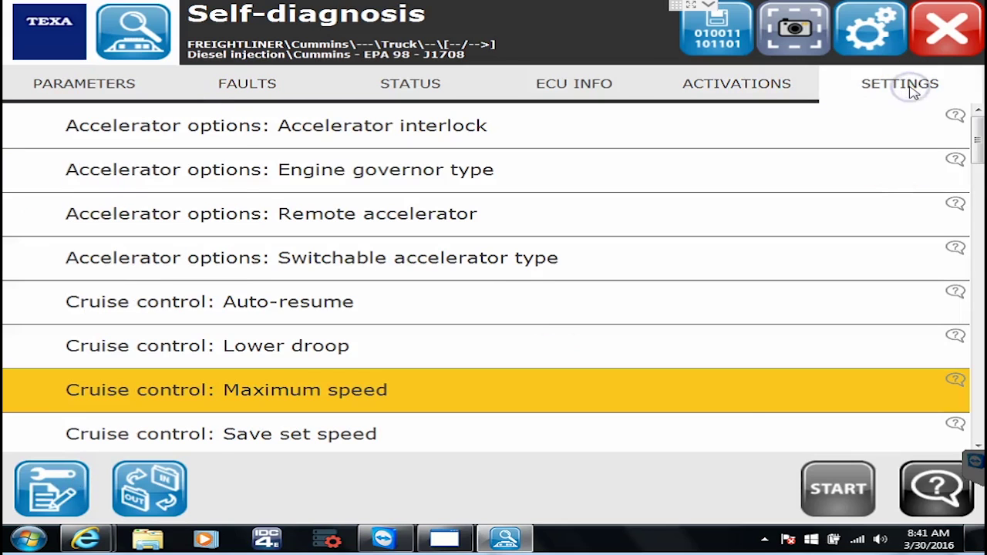
left_click(852, 250)
left_click(978, 304)
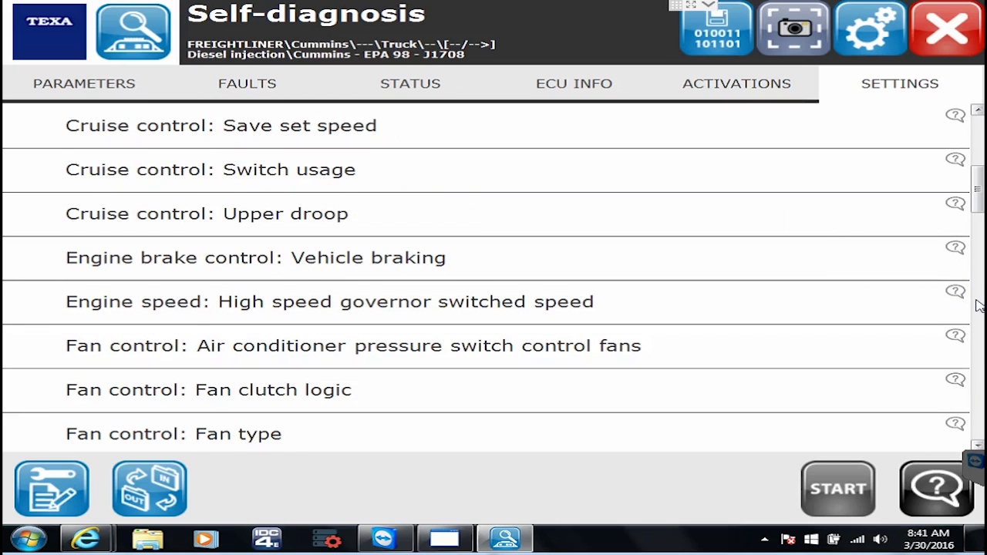
left_click(978, 305)
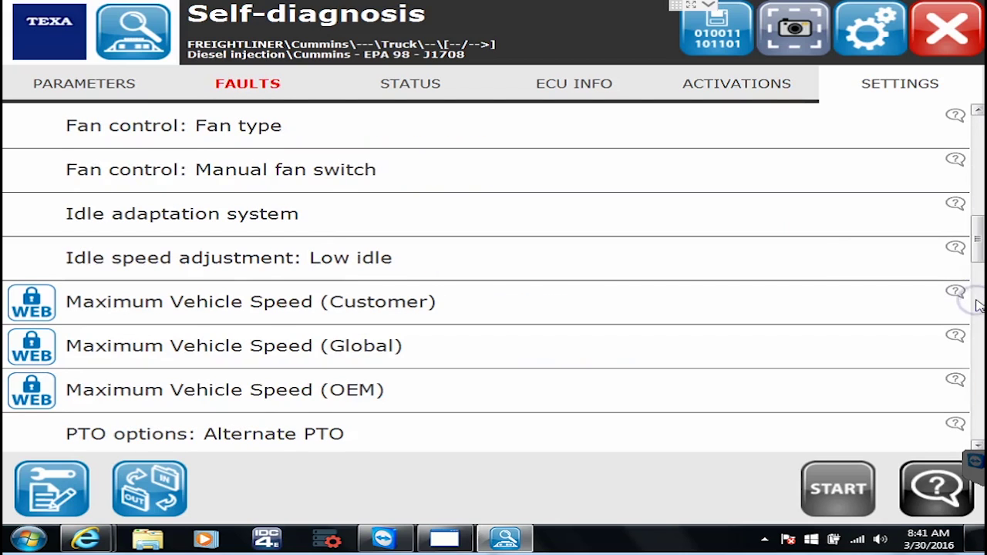
left_click(86, 308)
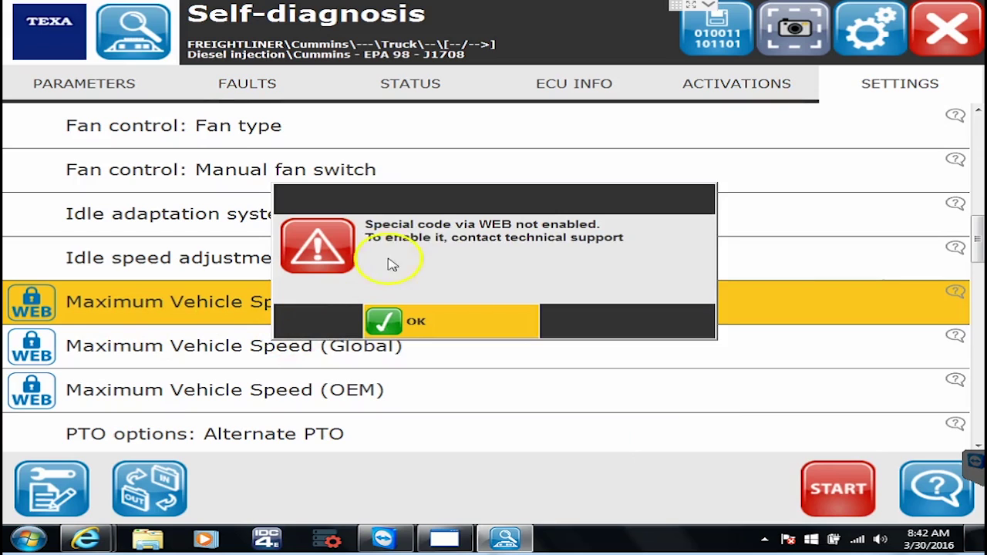
Dismiss the WEB-code warning, scroll SETTINGS to the top and select Cruise control: Maximum speed.
left_click(430, 324)
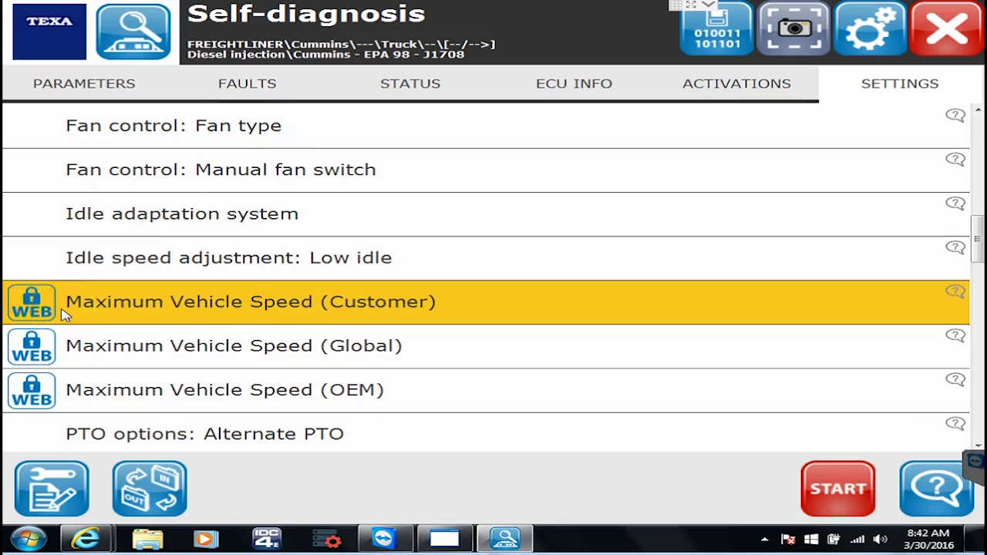
left_click(980, 399)
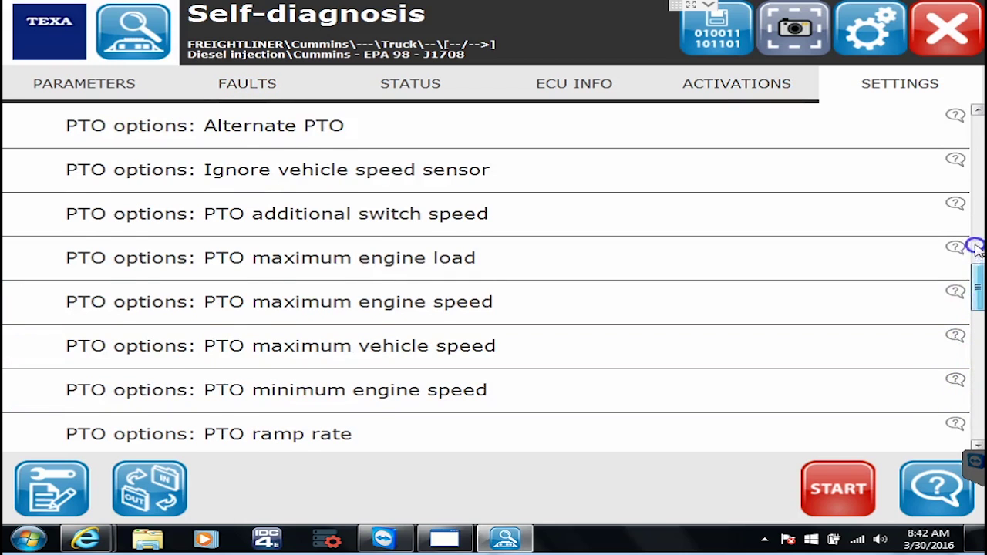
left_click_drag(977, 247, 978, 164)
left_click(154, 356)
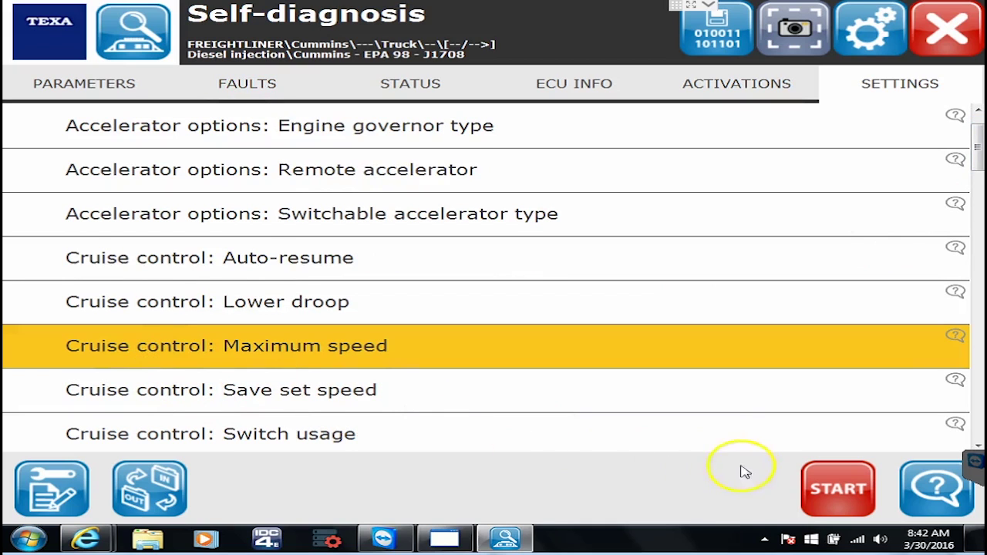
Enter 85 mph as the new cruise control maximum speed and confirm through key off and ignition on.
left_click(823, 494)
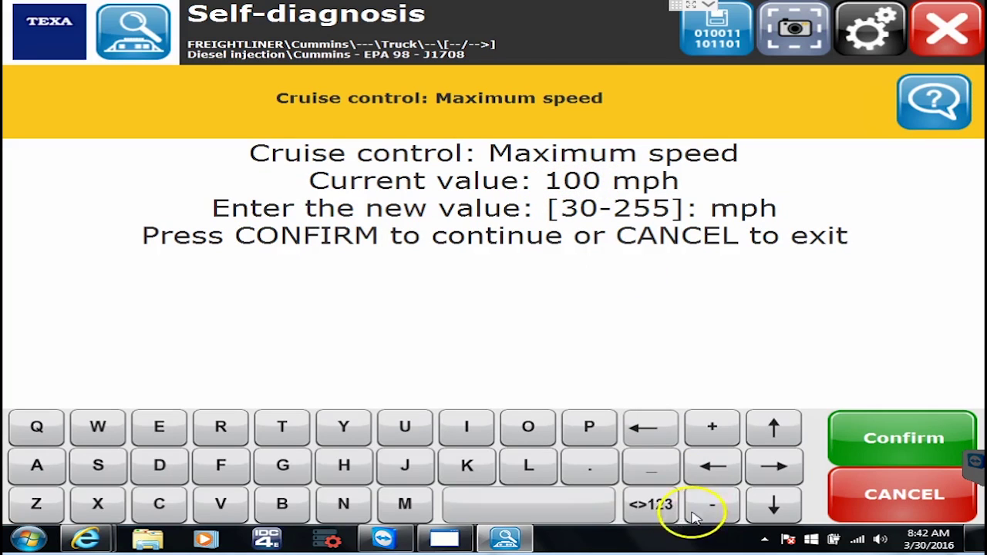
left_click(656, 505)
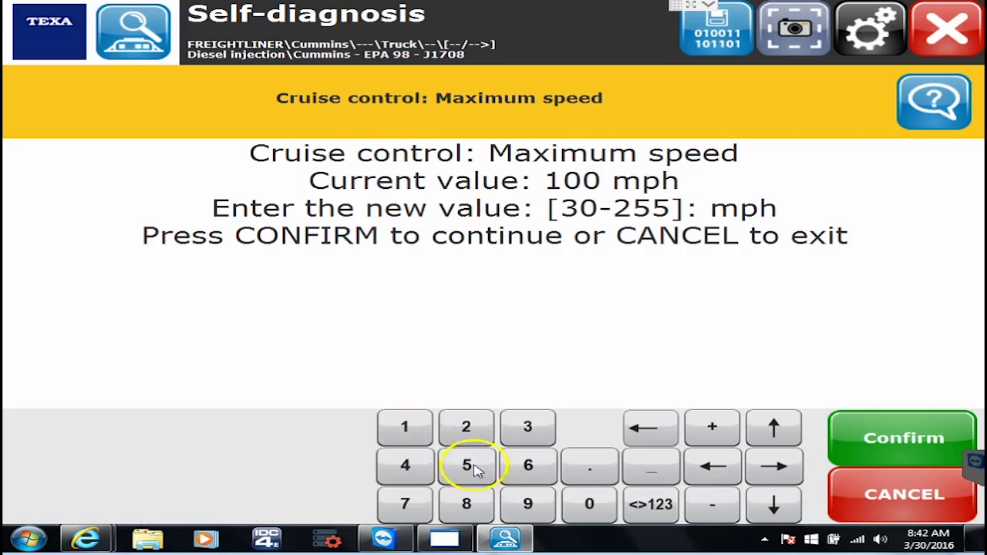
left_click(483, 502)
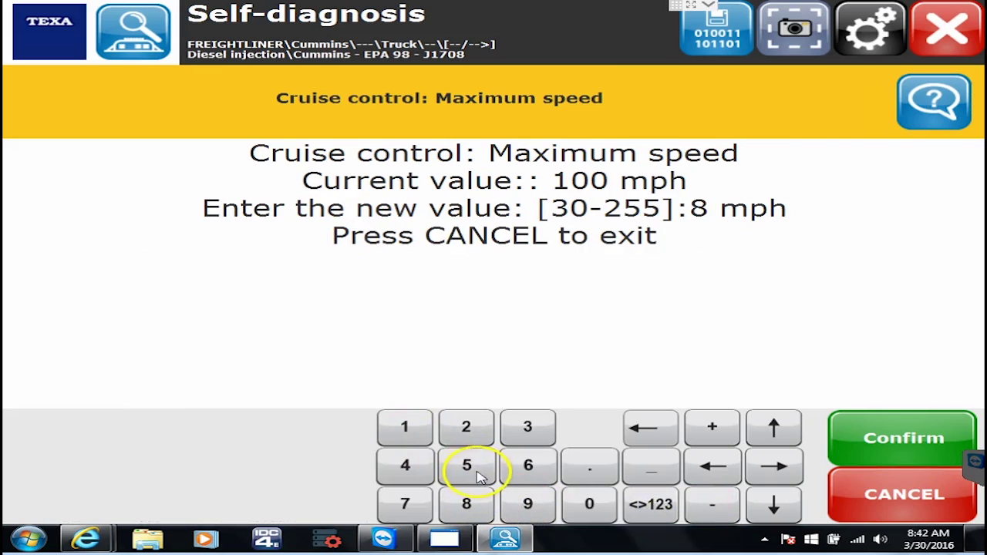
left_click(470, 468)
left_click(871, 436)
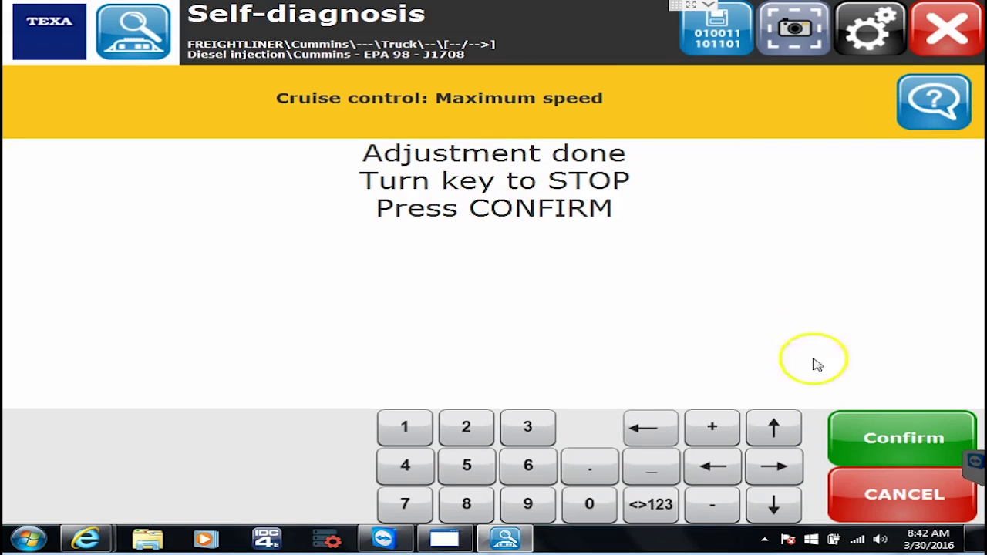
left_click(869, 438)
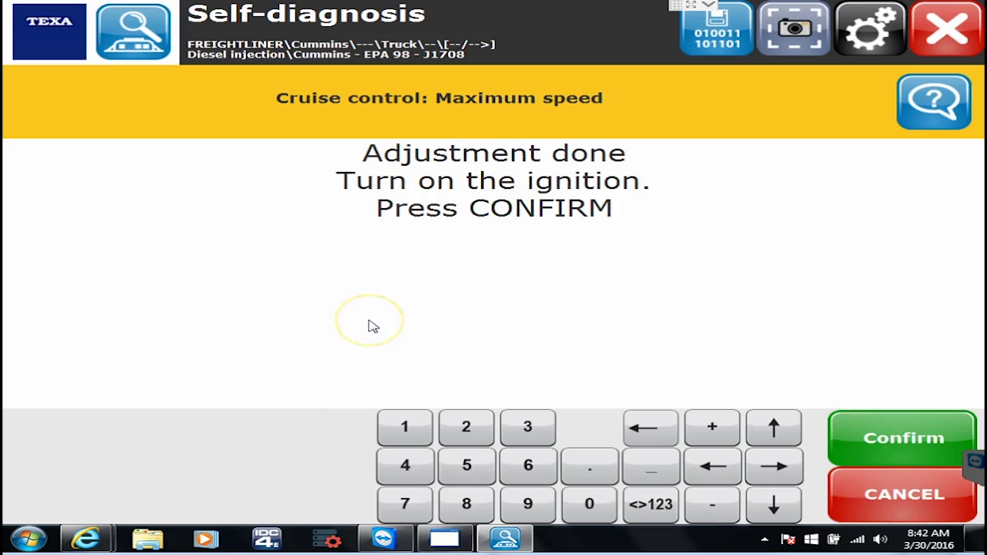
left_click(882, 435)
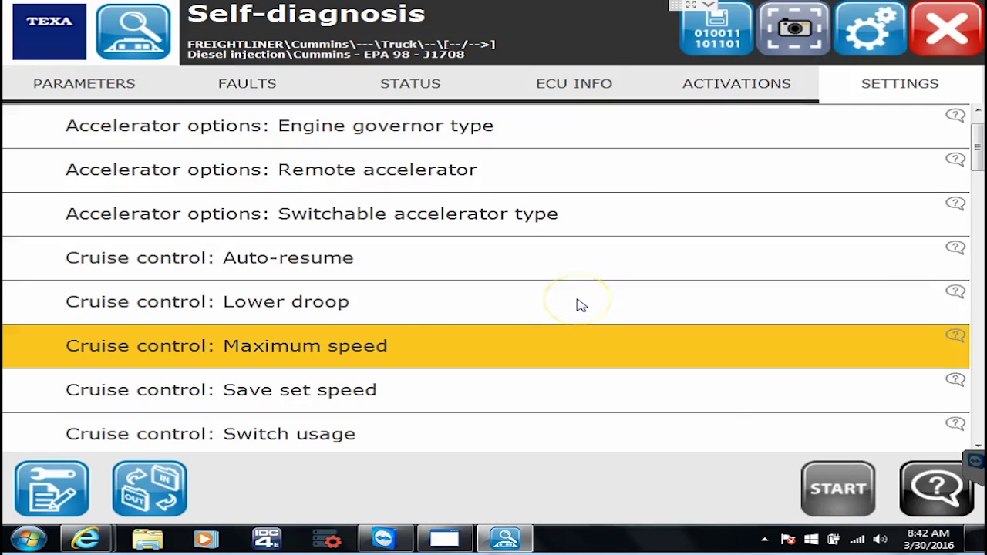
Reopen Cruise control: Maximum speed to verify it reads 85 mph, then cancel.
left_click(498, 355)
left_click(840, 489)
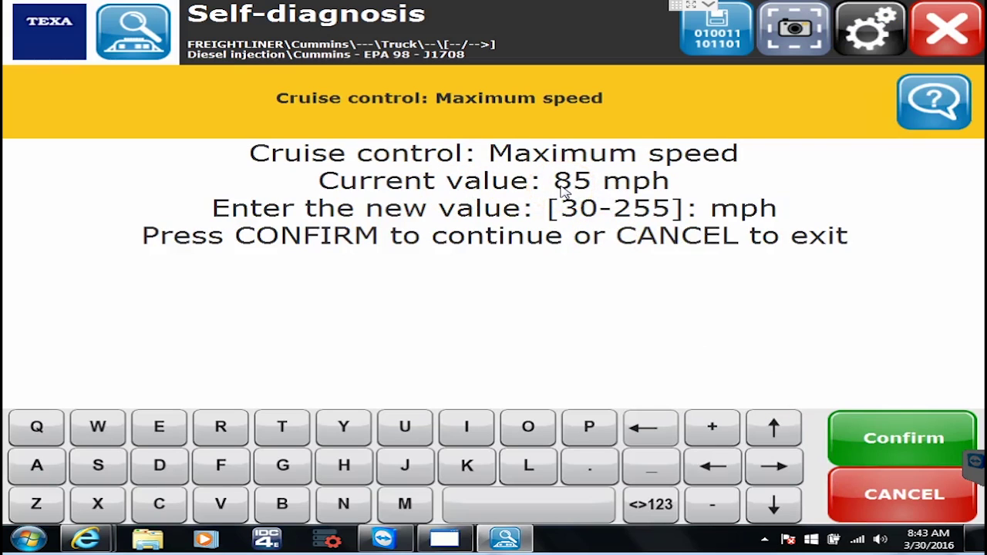
left_click(881, 509)
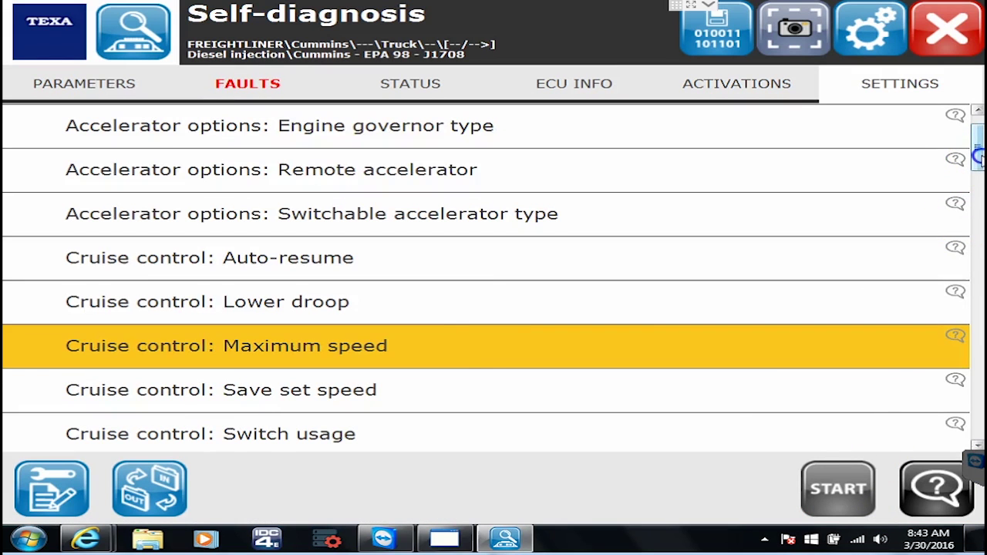
Scroll to the bottom of the SETTINGS list to review the Vehicle speed settings.
left_click_drag(978, 155, 949, 428)
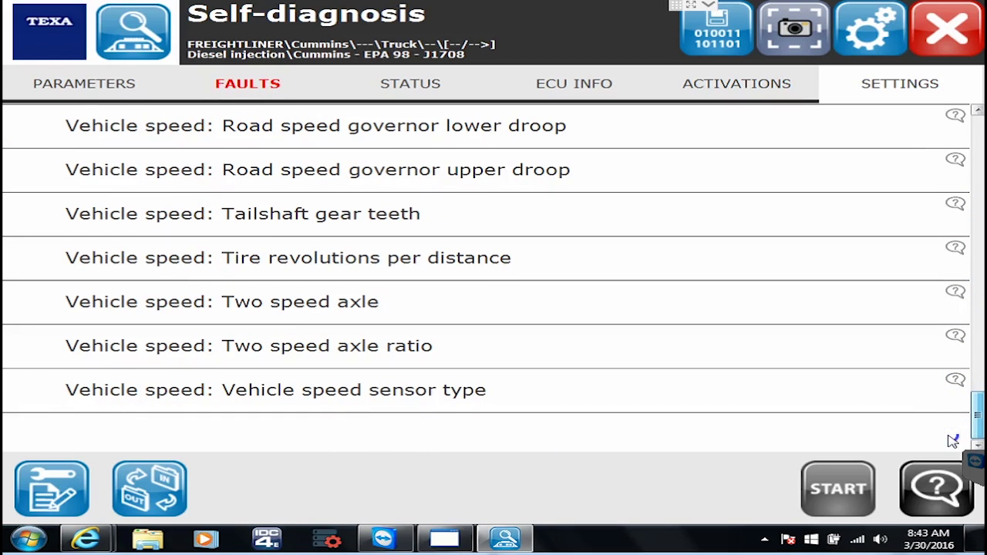
left_click(928, 351)
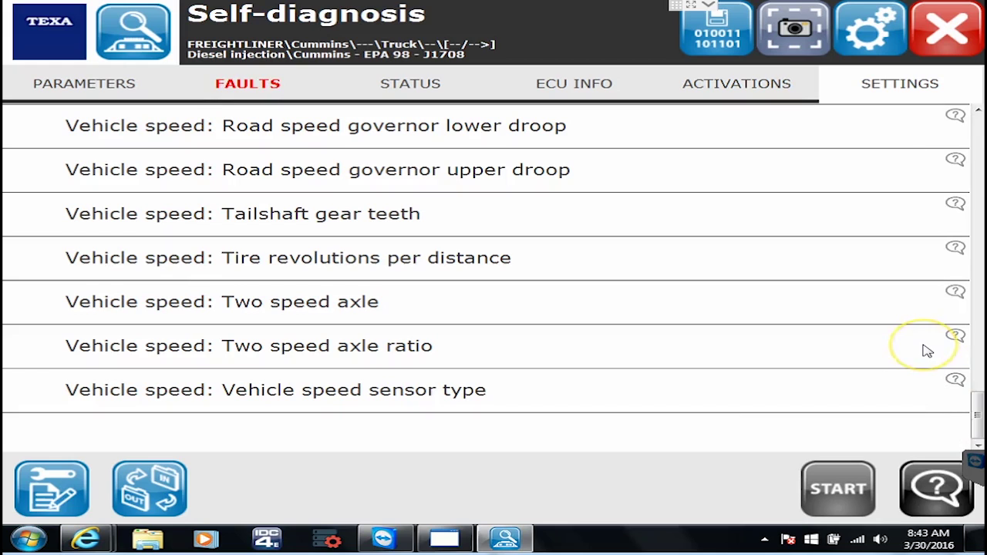
left_click(682, 250)
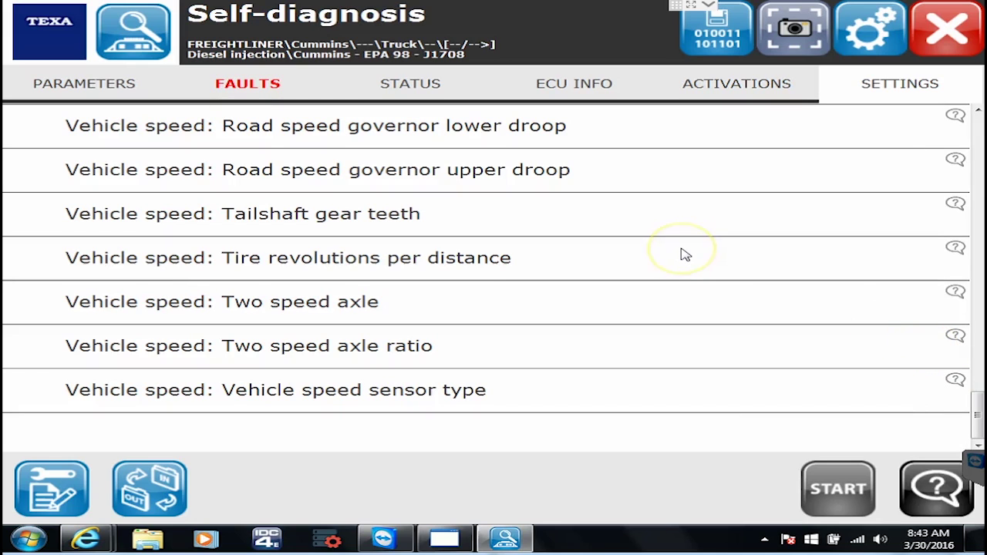